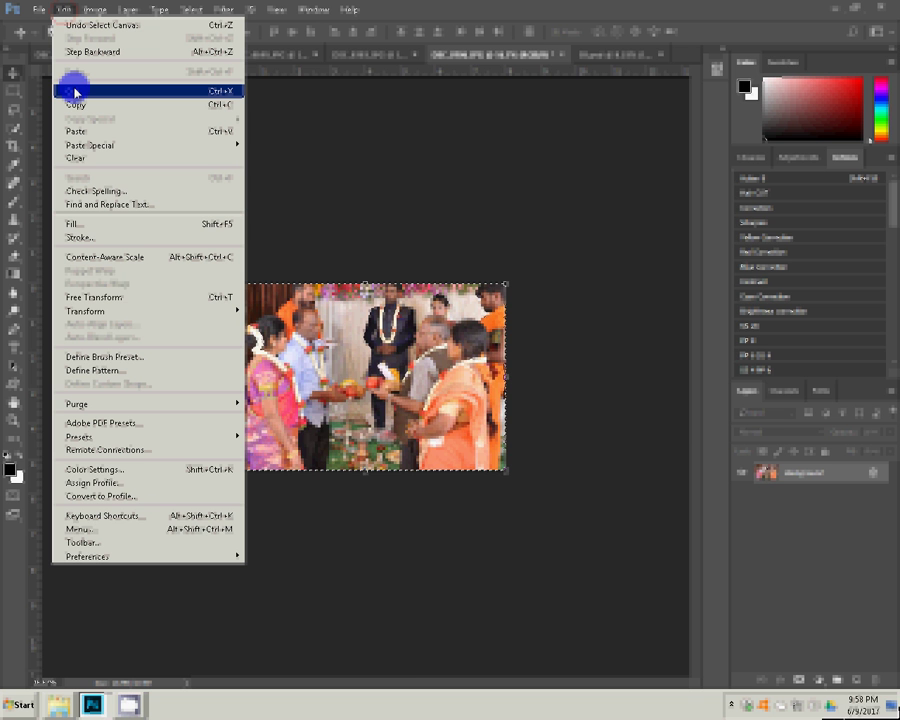
- Cut the garlanded group photo, close DSC_0706.JPG without saving, and bring up the next couple photo
left_click(75, 91)
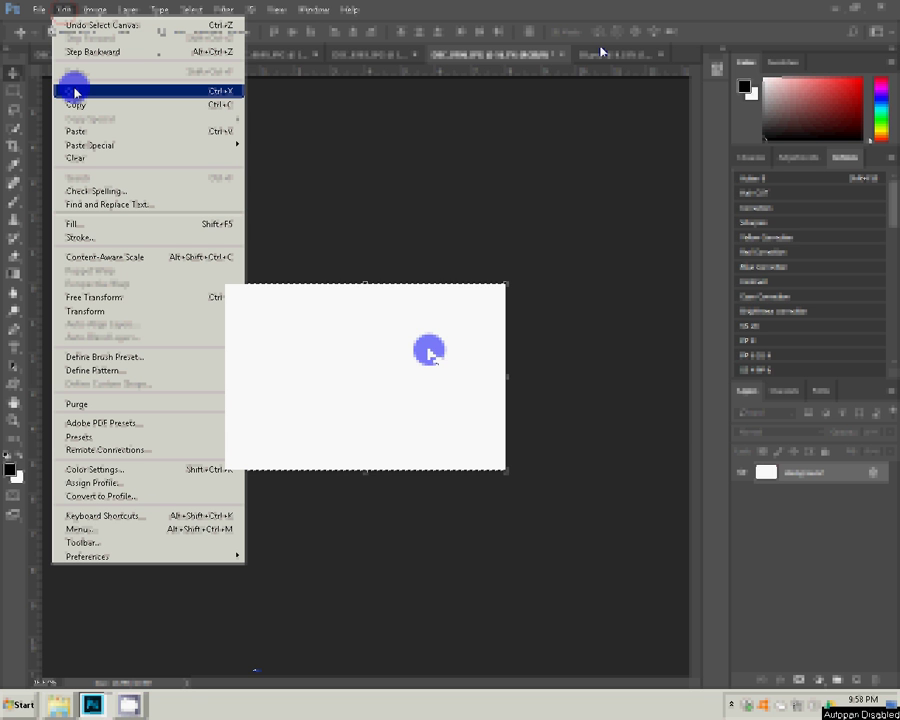
key("ctrl+w")
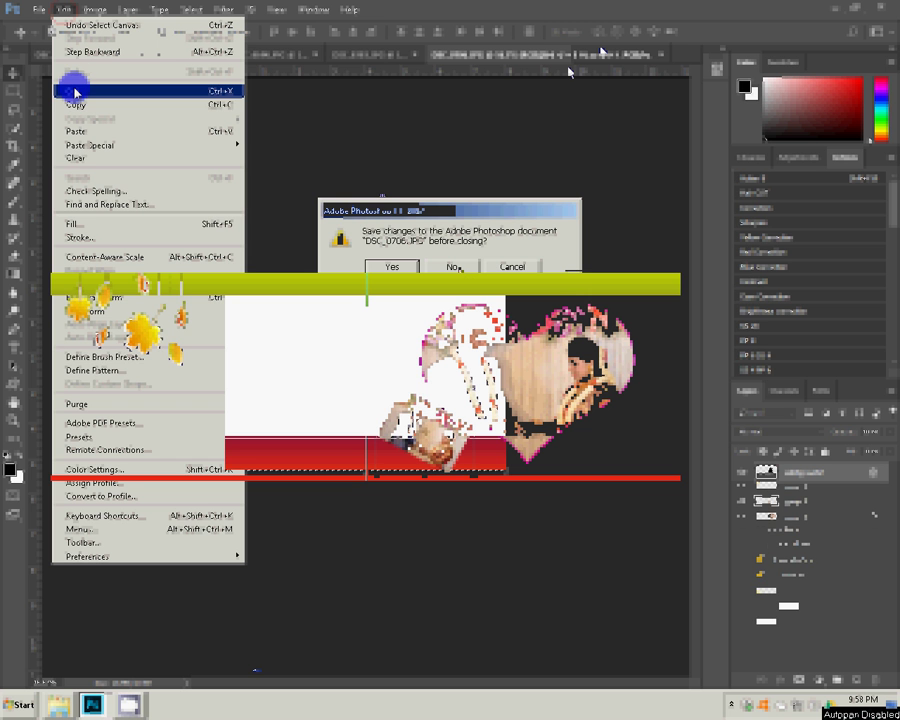
left_click(80, 131)
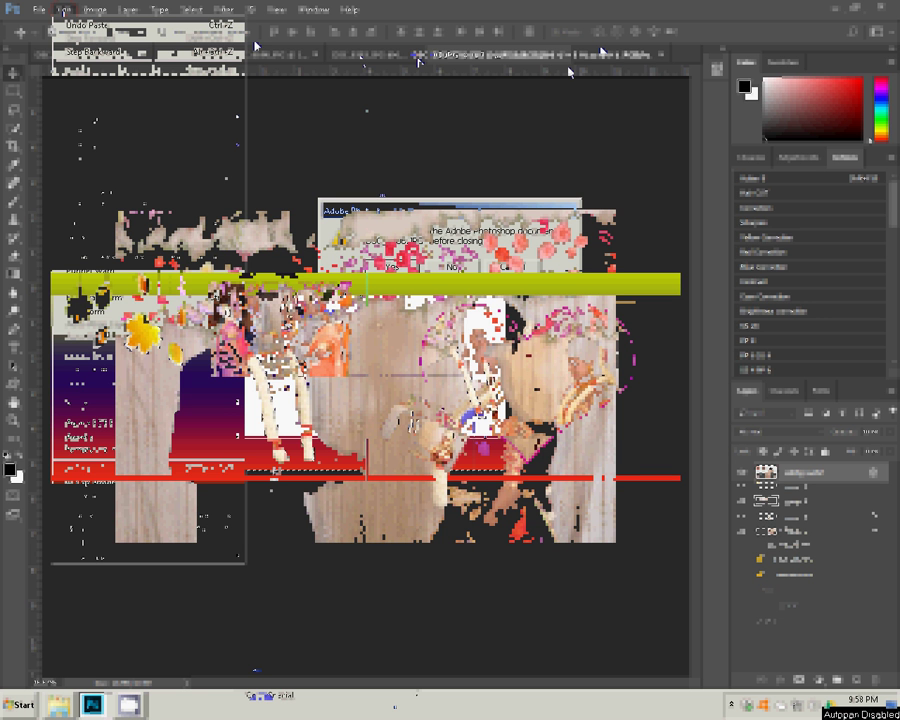
left_click(428, 388)
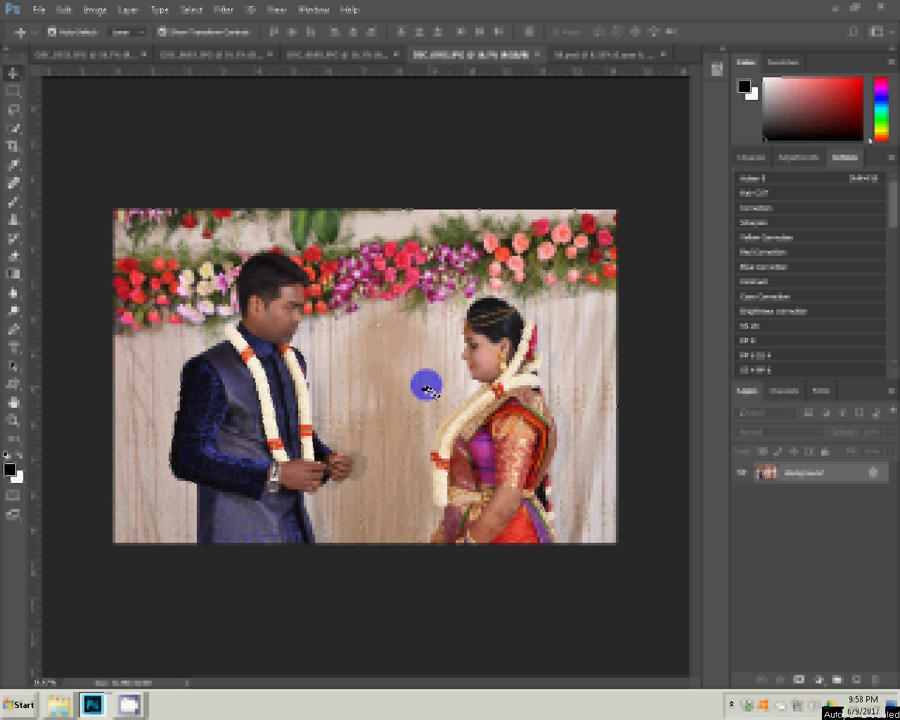
- Reduce DSC_0703.JPG's image size, then close it without saving
key("ctrl+alt+i")
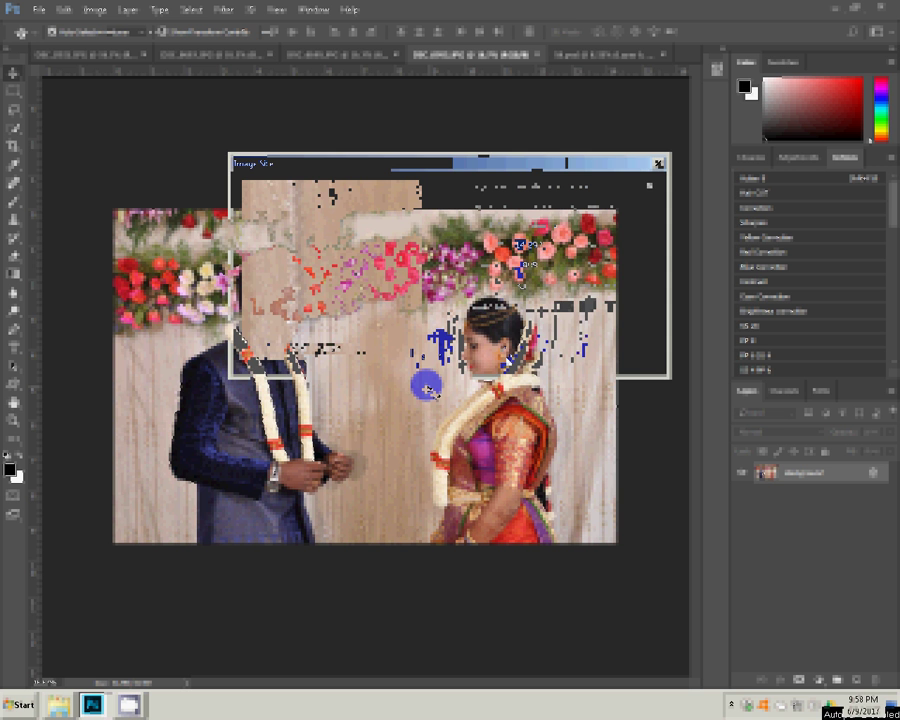
left_click(475, 295)
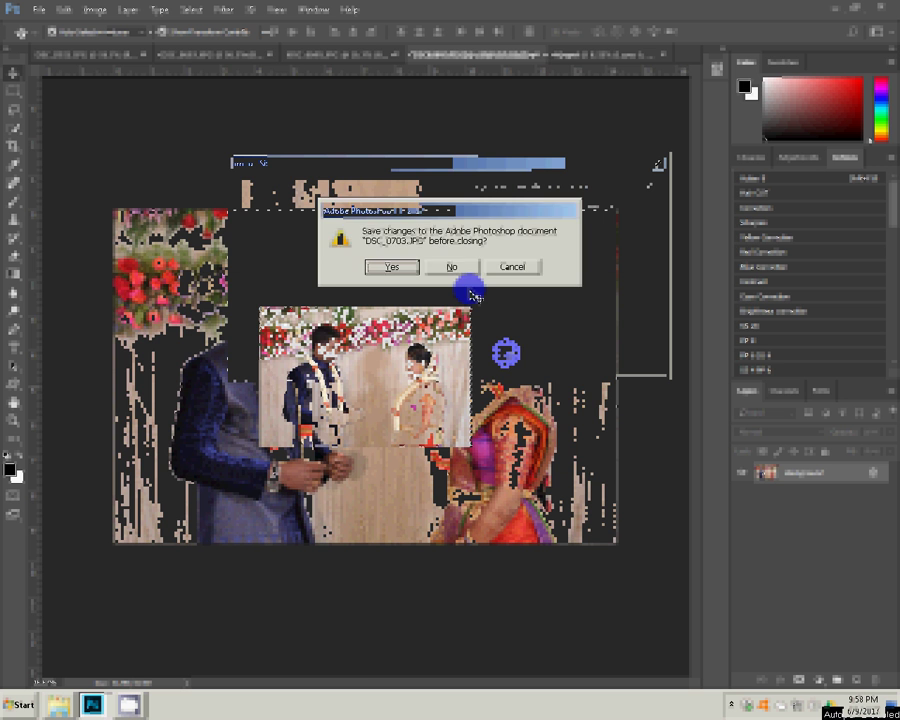
left_click(462, 265)
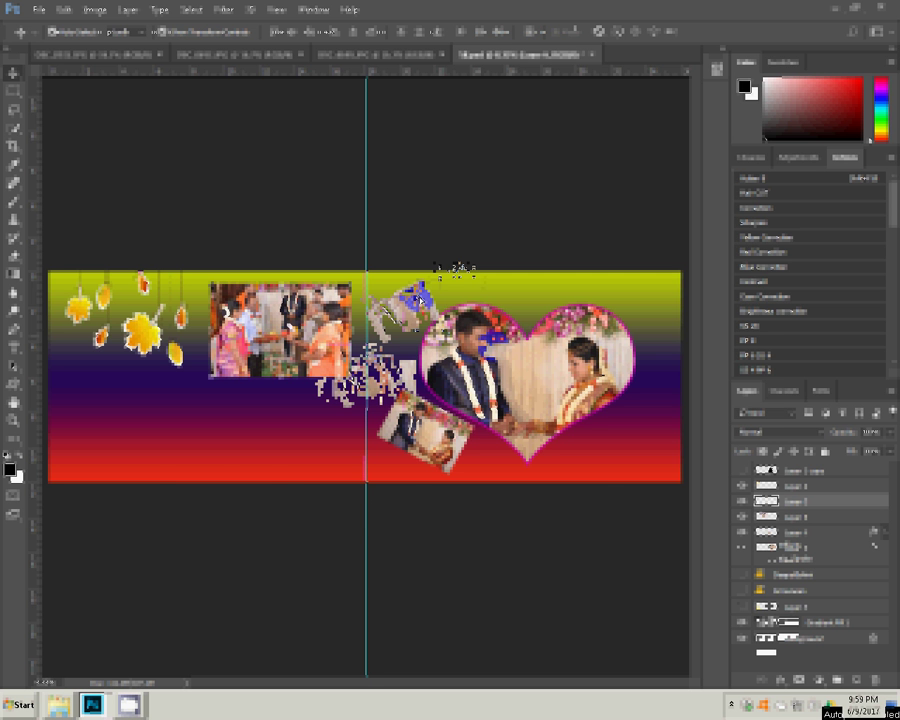
- Paste the ritual photo into the spread as a new top layer and return to its source photo
key("ctrl+v")
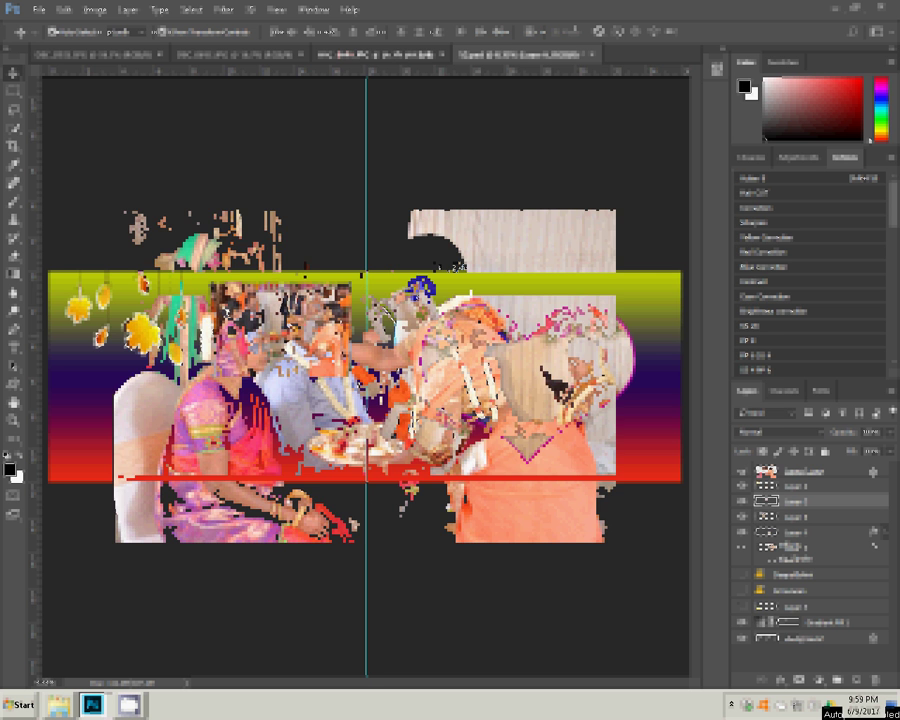
key("ctrl+alt+i")
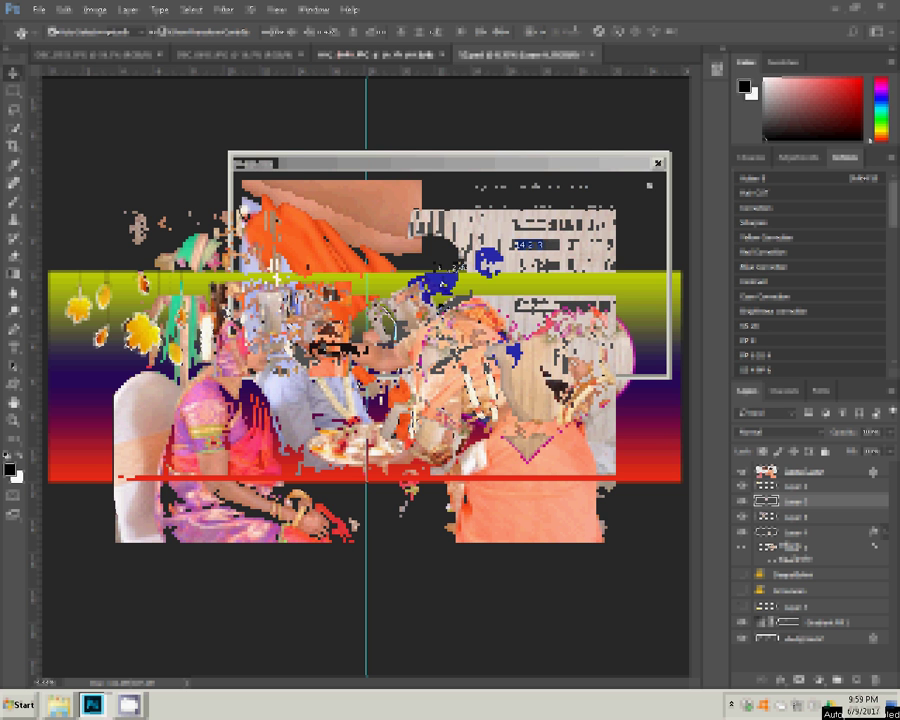
key("Return")
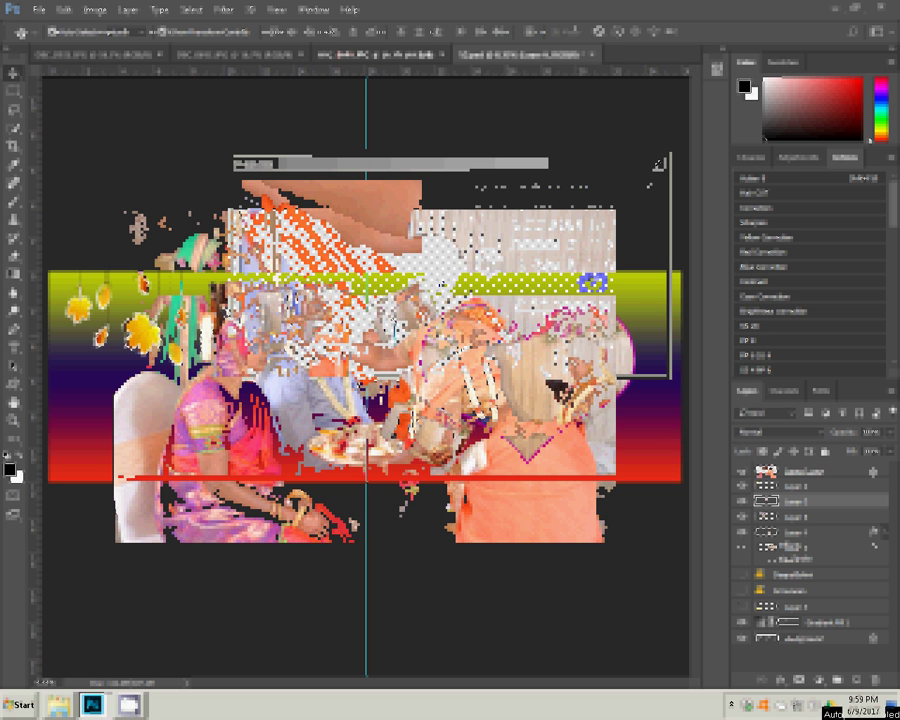
left_click_drag(593, 283, 273, 300)
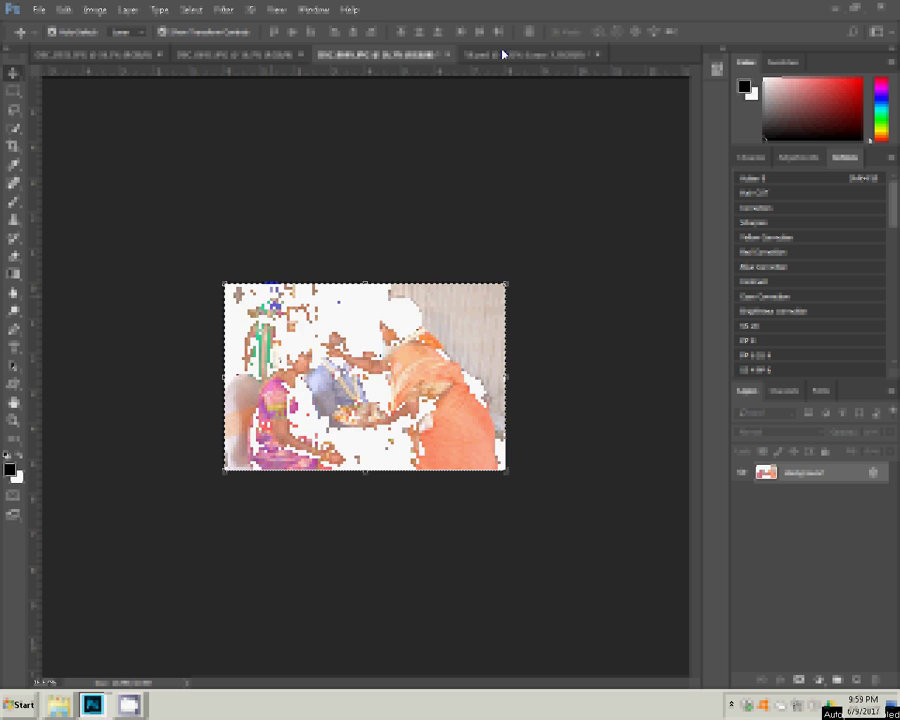
- Close the ritual photo without saving and bring up the elder-blessing photo, redocked among the tabs
left_click(449, 55)
left_click(452, 266)
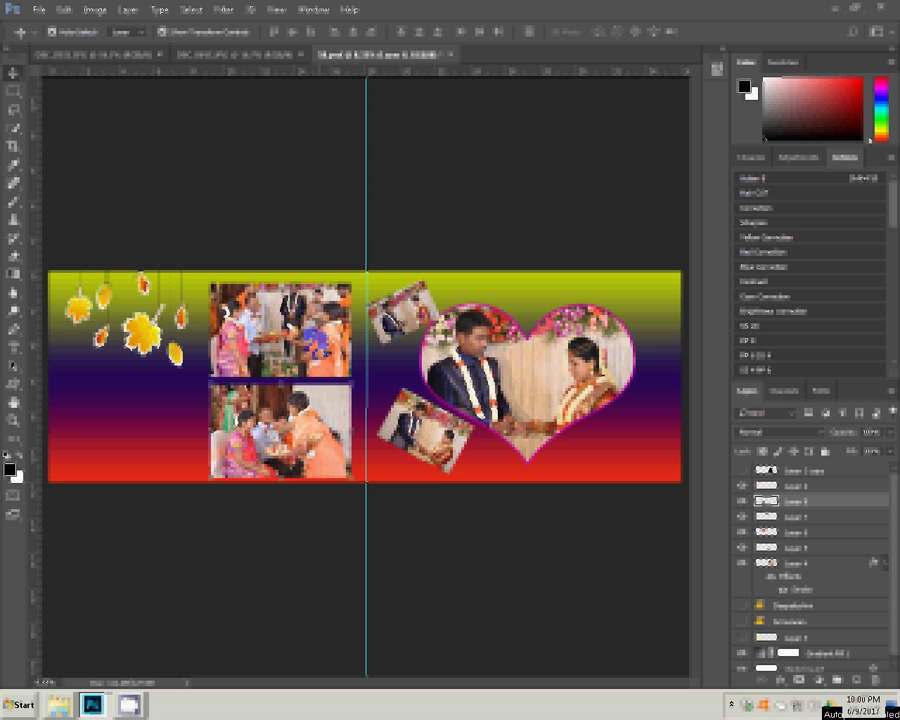
left_click_drag(234, 56, 231, 76)
left_click(588, 222)
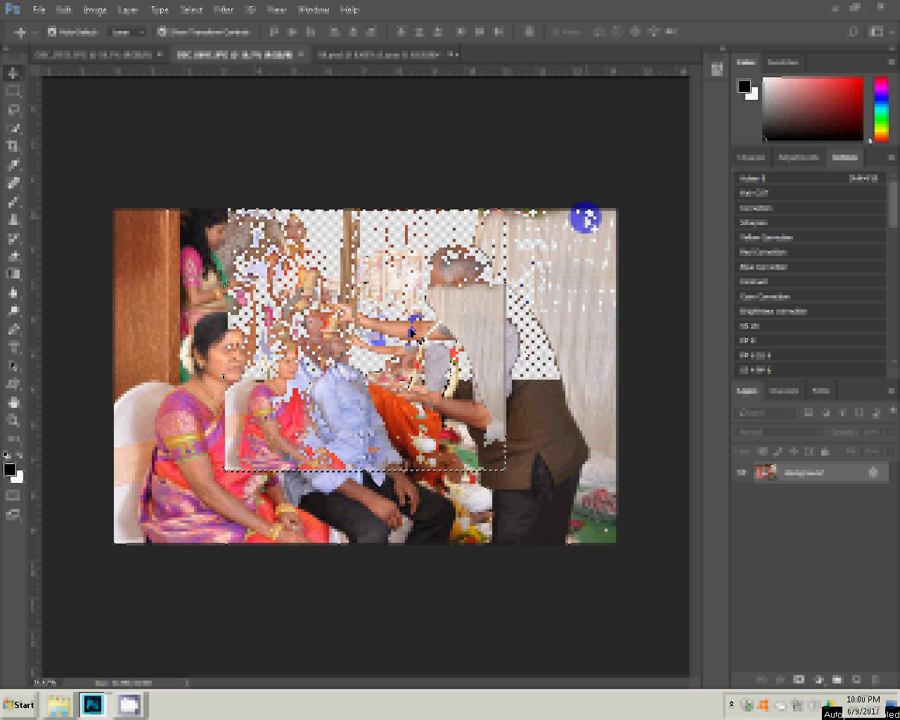
- Remove the seated family photo from its document and close that document without saving
key("Delete")
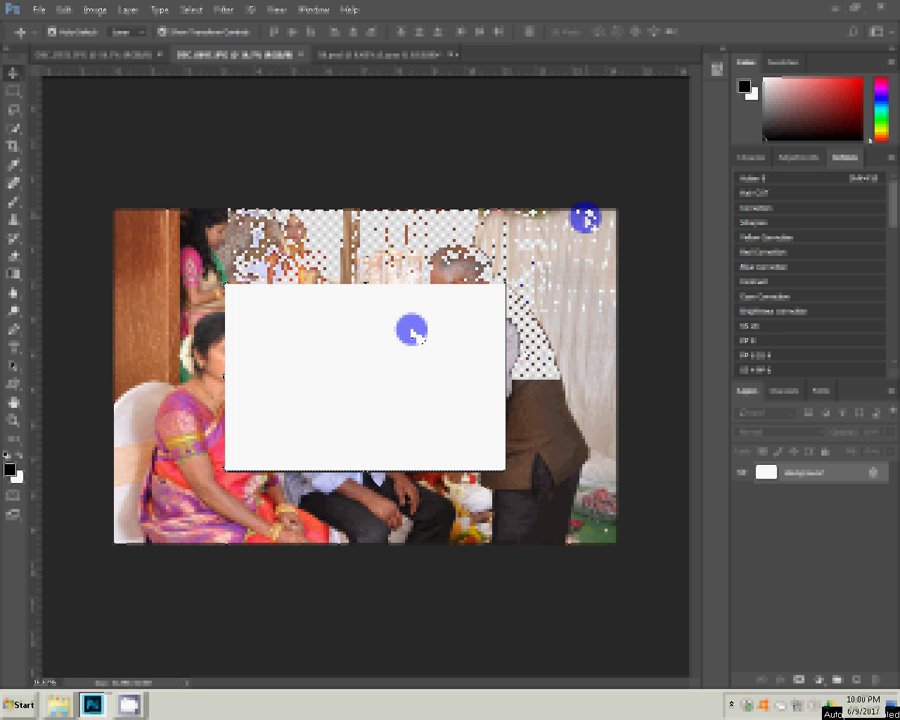
key("ctrl+w")
left_click(455, 265)
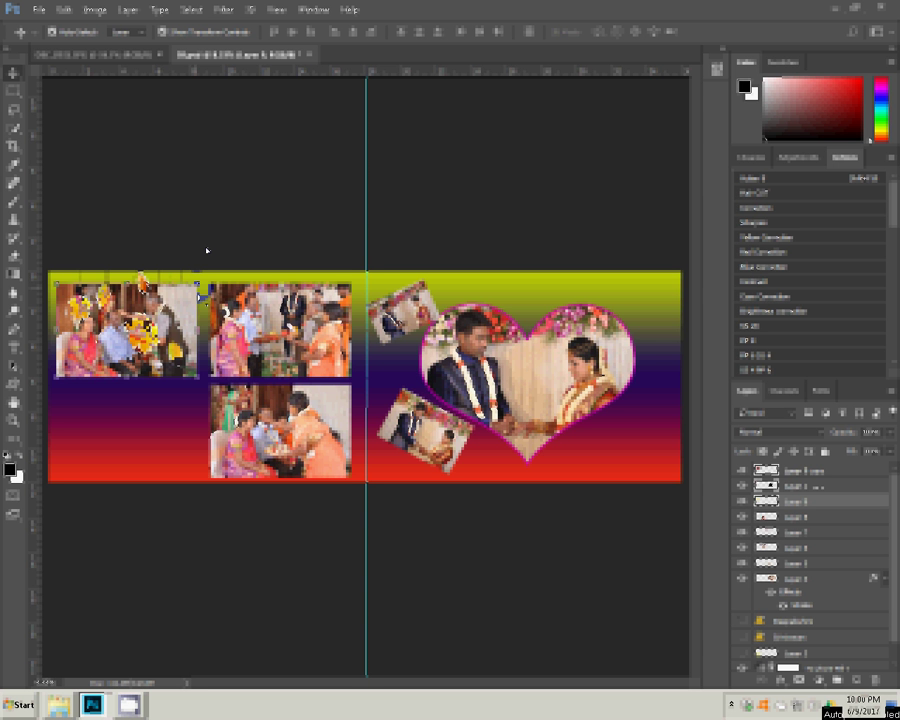
- Bring Layer 8 in front of the leaf decoration and switch to the standing couple portrait
key("ctrl+shift+bracketright")
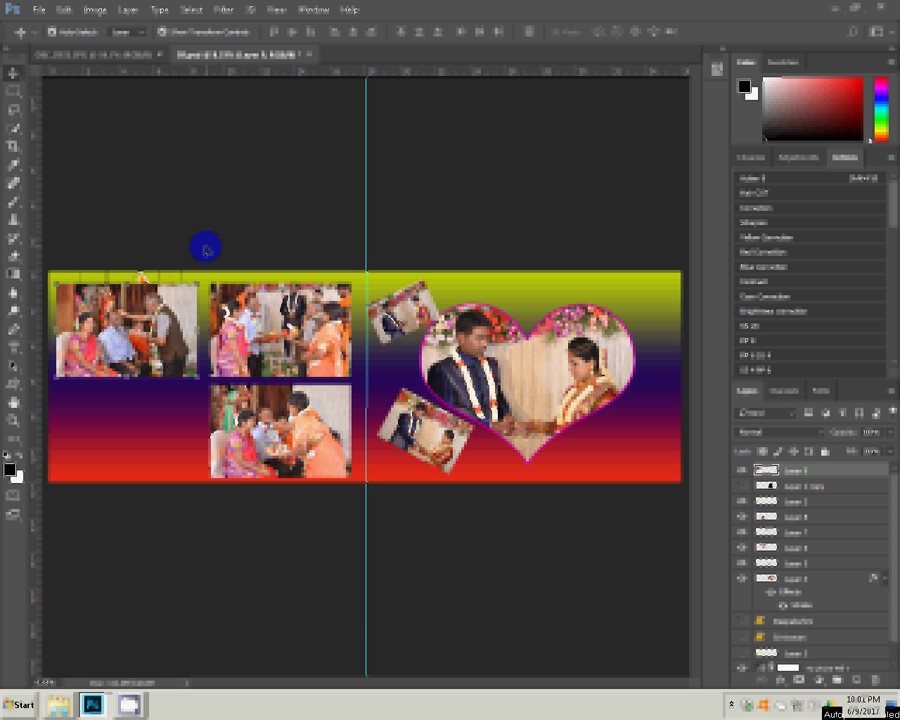
left_click(73, 55)
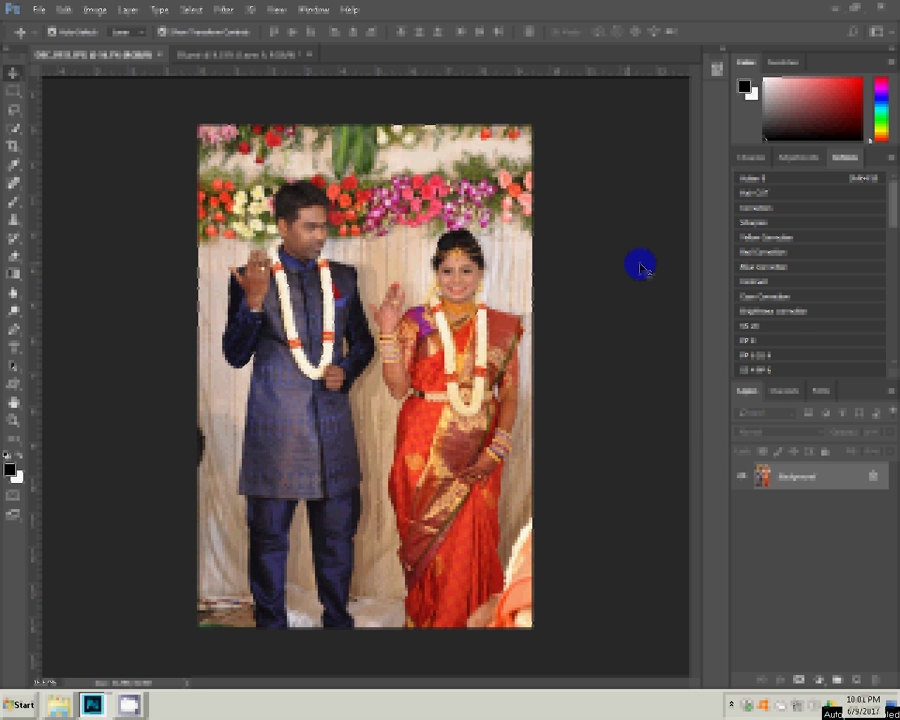
- Duplicate the portrait's layer and apply the Magic Pro filter at Graininess 100 to the copy
key("ctrl+j")
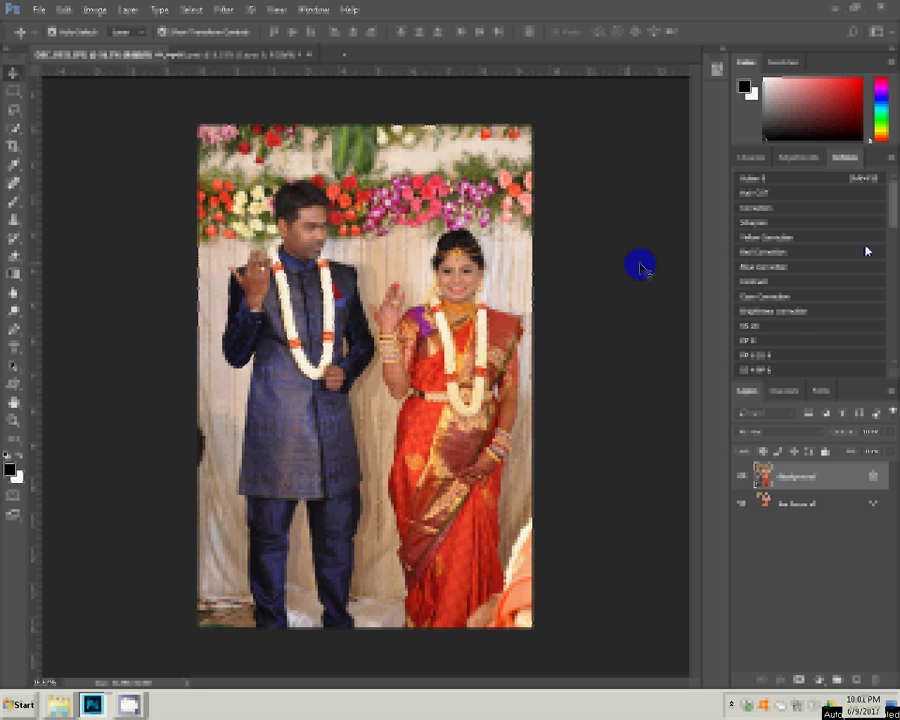
left_click(222, 10)
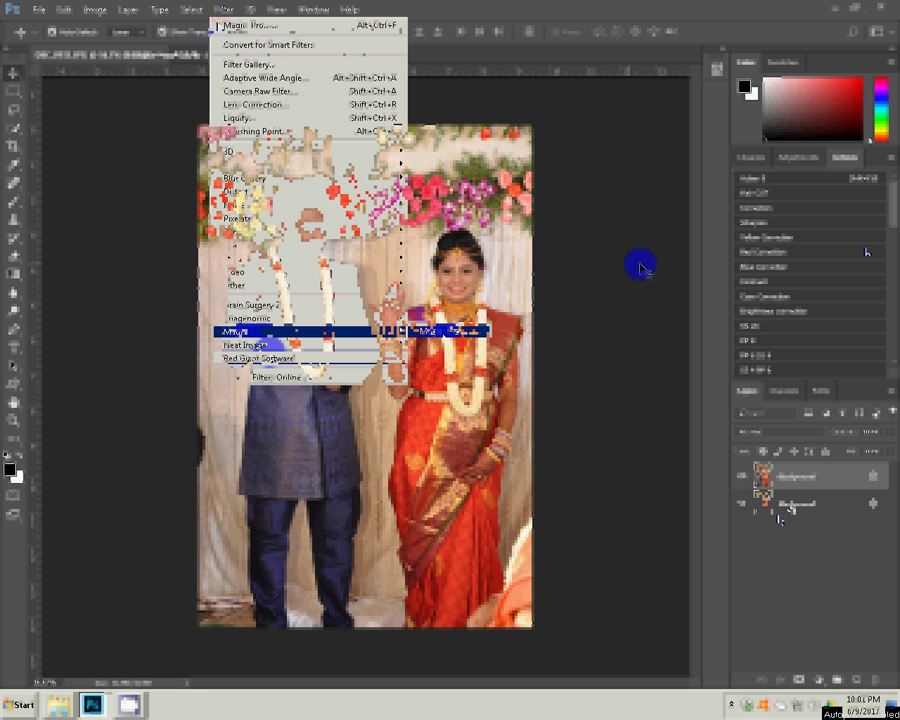
left_click(440, 331)
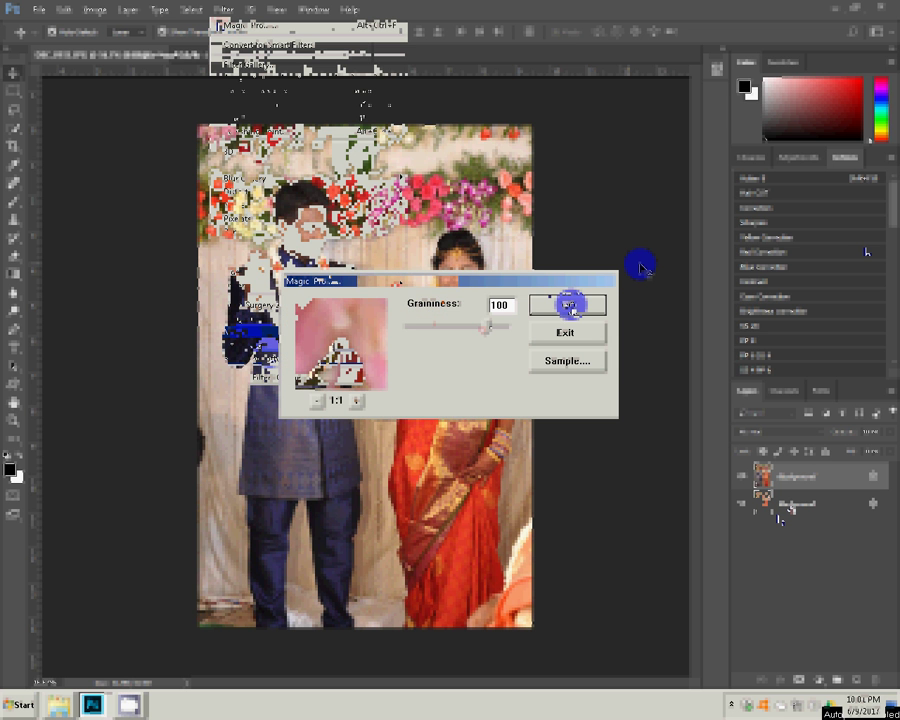
left_click(568, 305)
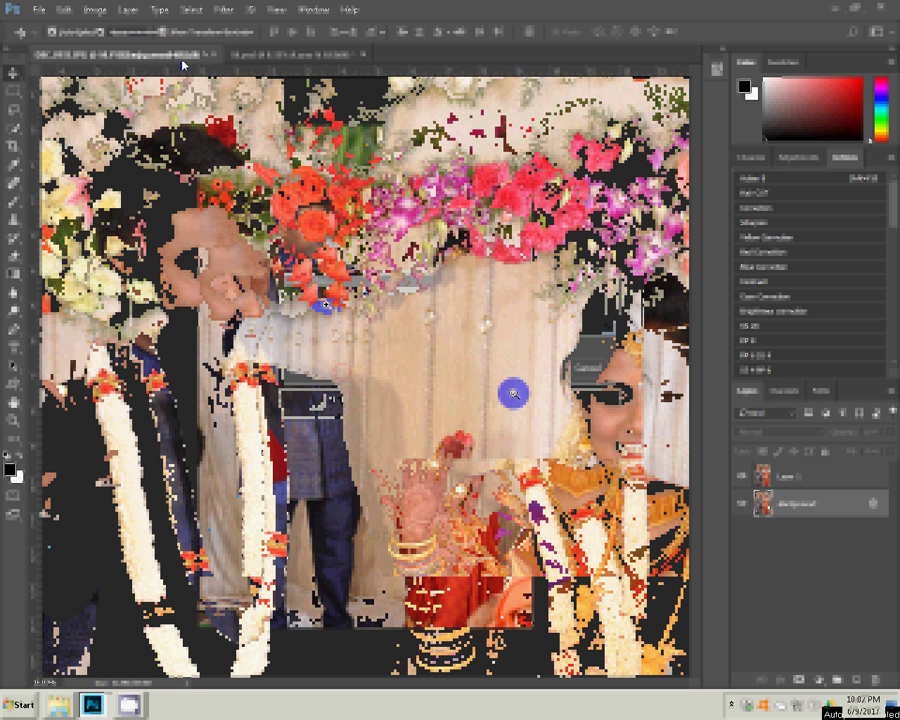
- Open Add Noise, heal the groom's forehead blemish, and select the portrait's Background layer
left_click(222, 12)
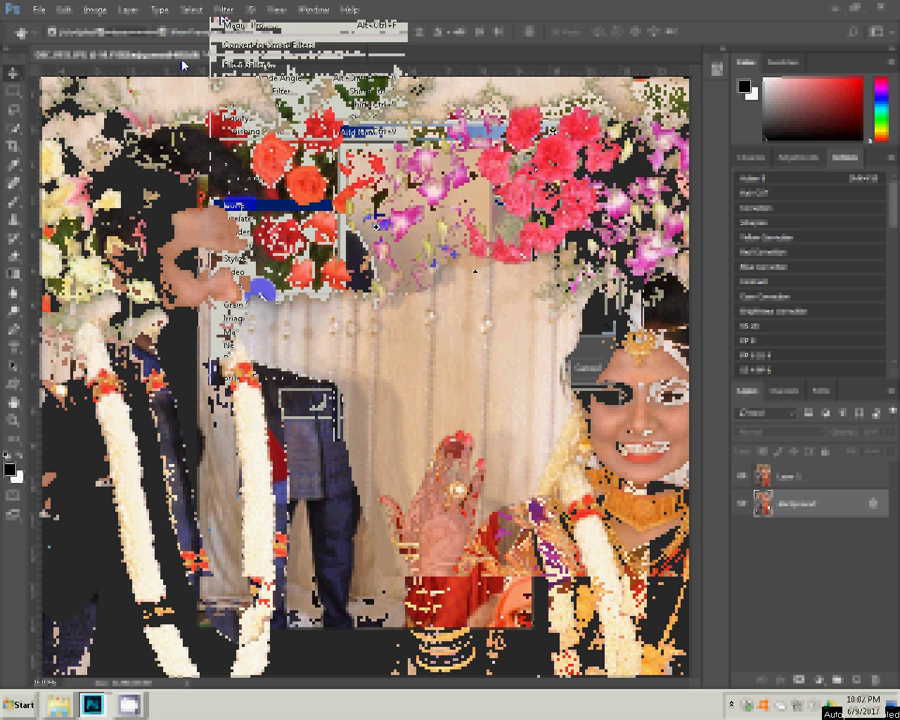
left_click(221, 24)
left_click(221, 24)
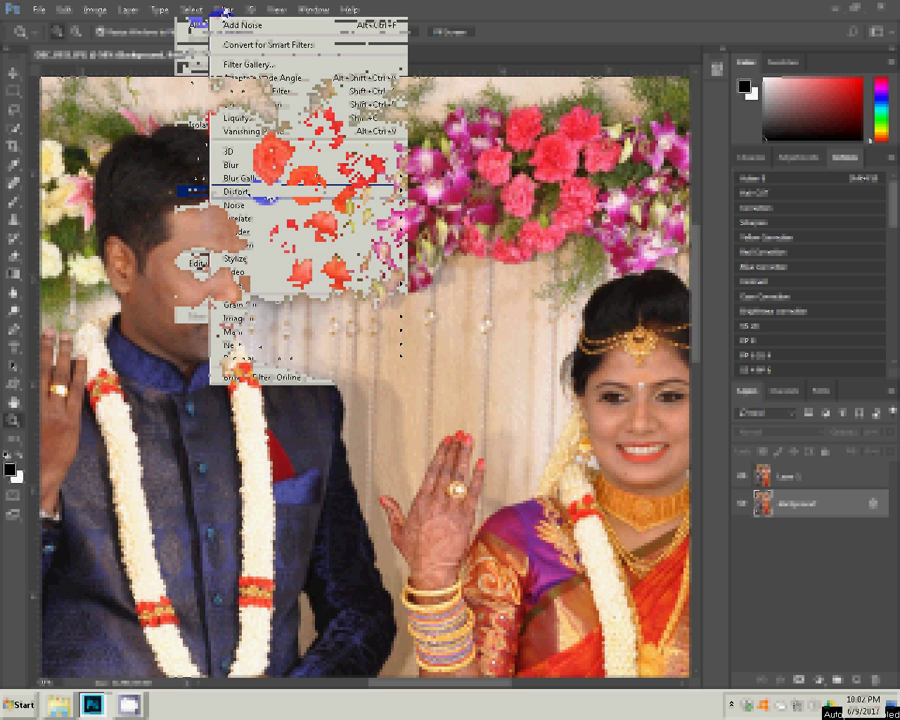
mouse_move(262, 204)
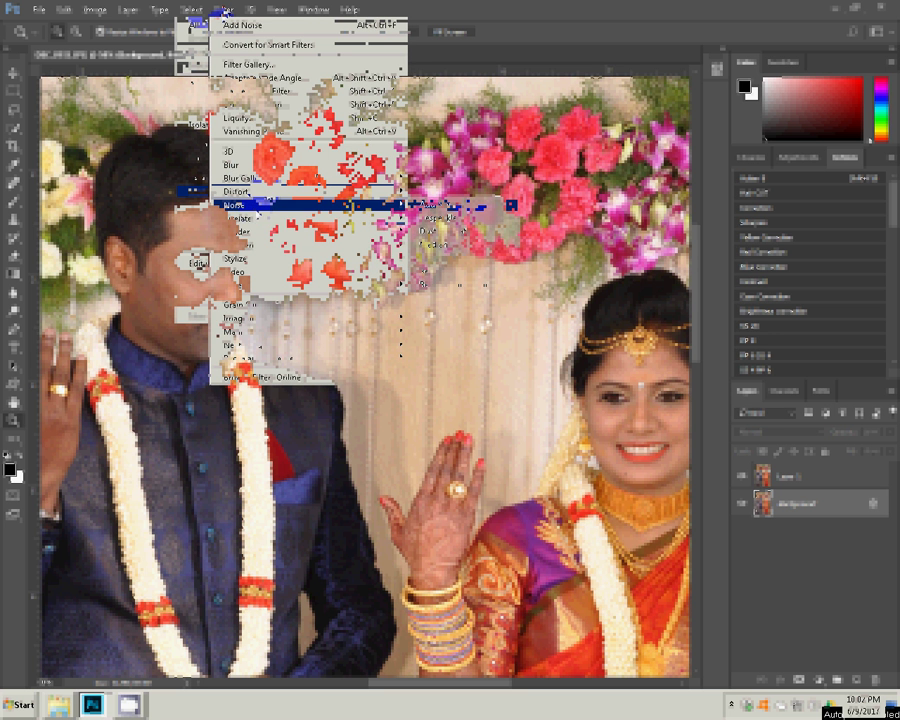
left_click(430, 205)
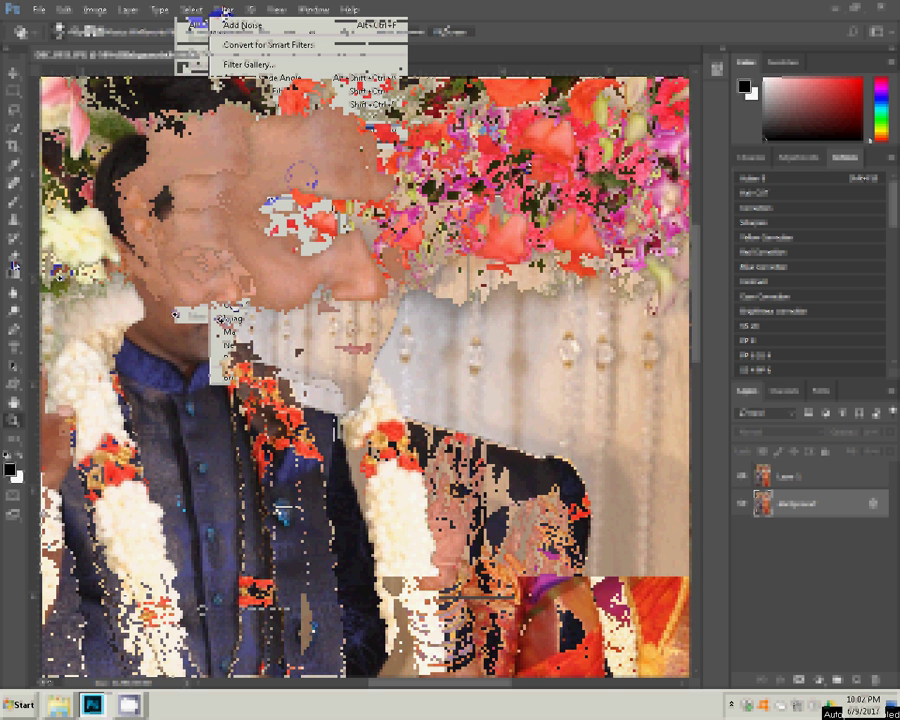
left_click(275, 169)
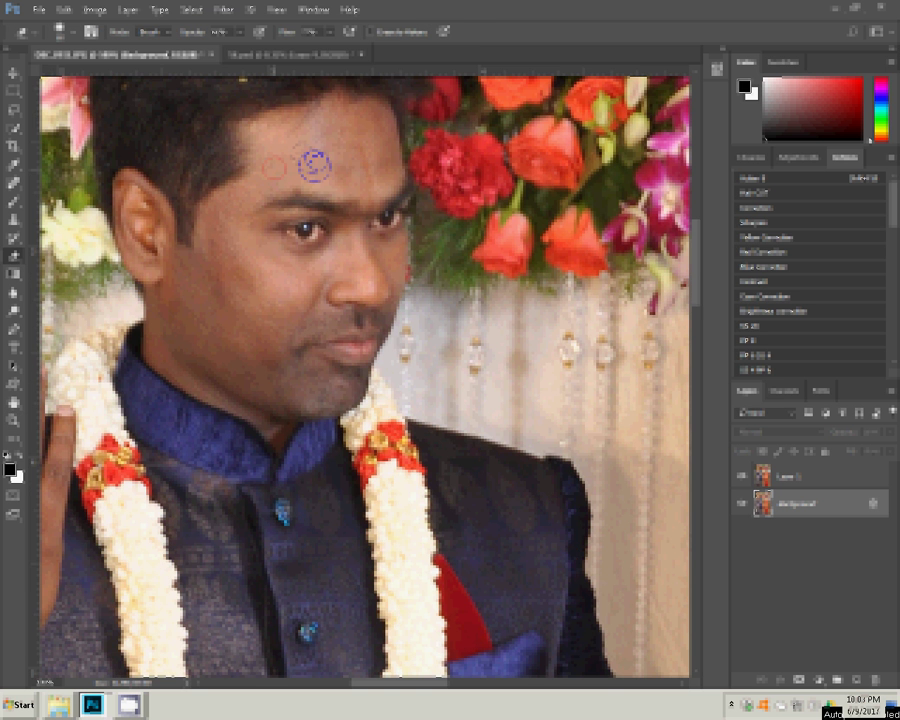
left_click(805, 510)
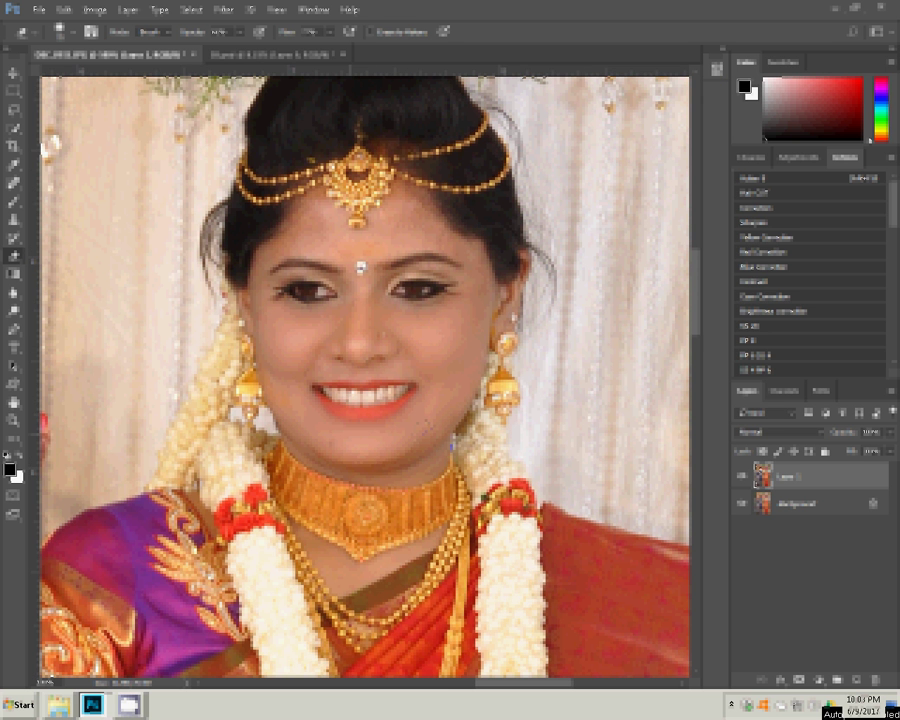
- Erase spots on the bride's forehead, hair edge and forehead ornament
left_click(409, 231)
left_click(205, 246)
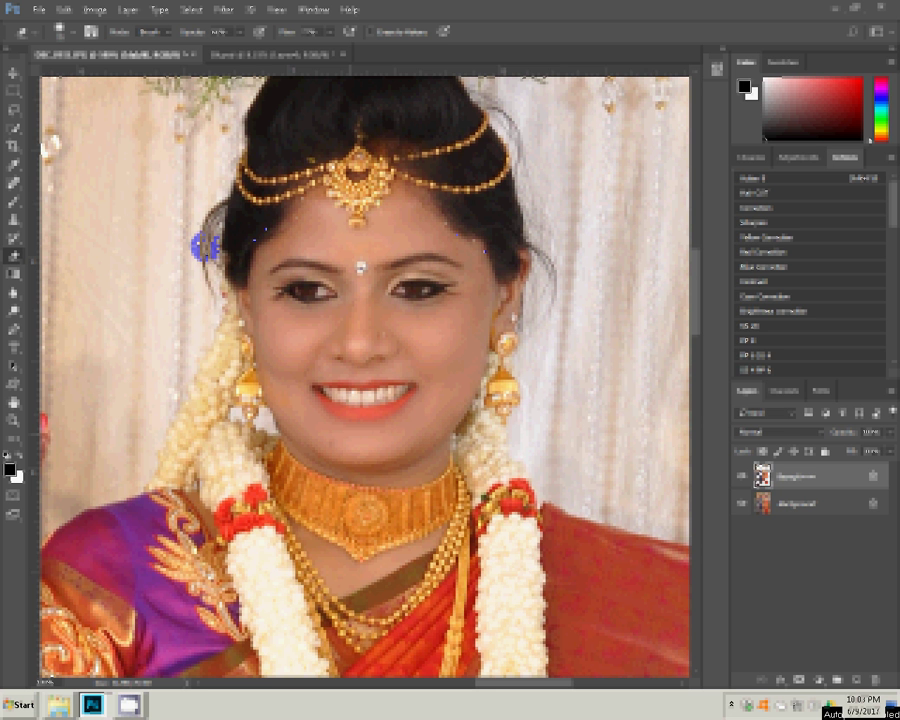
left_click(340, 190)
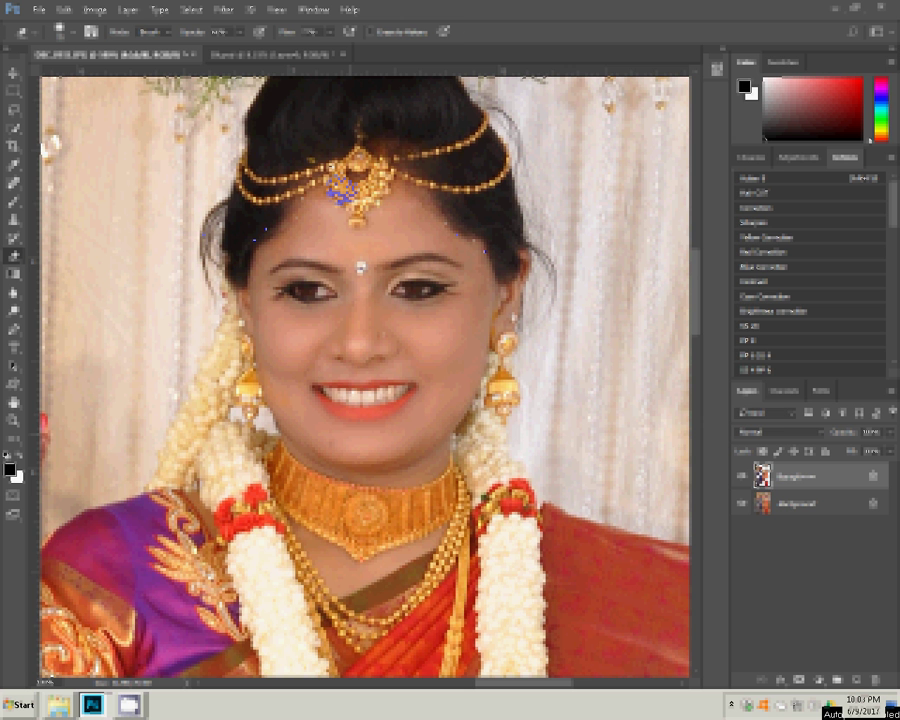
key("shift+e")
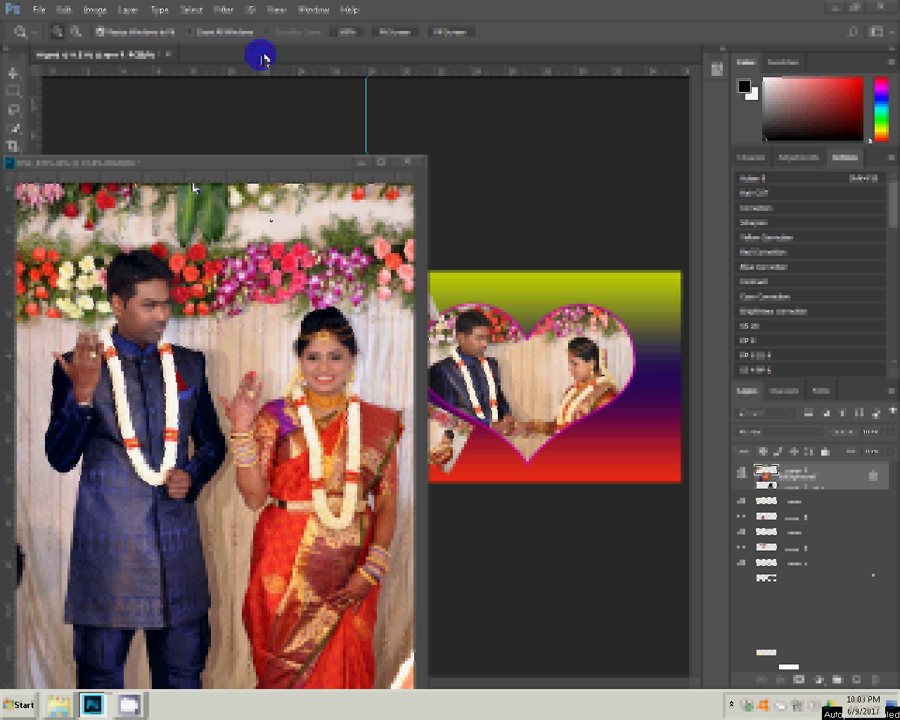
- Place the standing couple photo along the spread's left edge, scaled to fit
key("v")
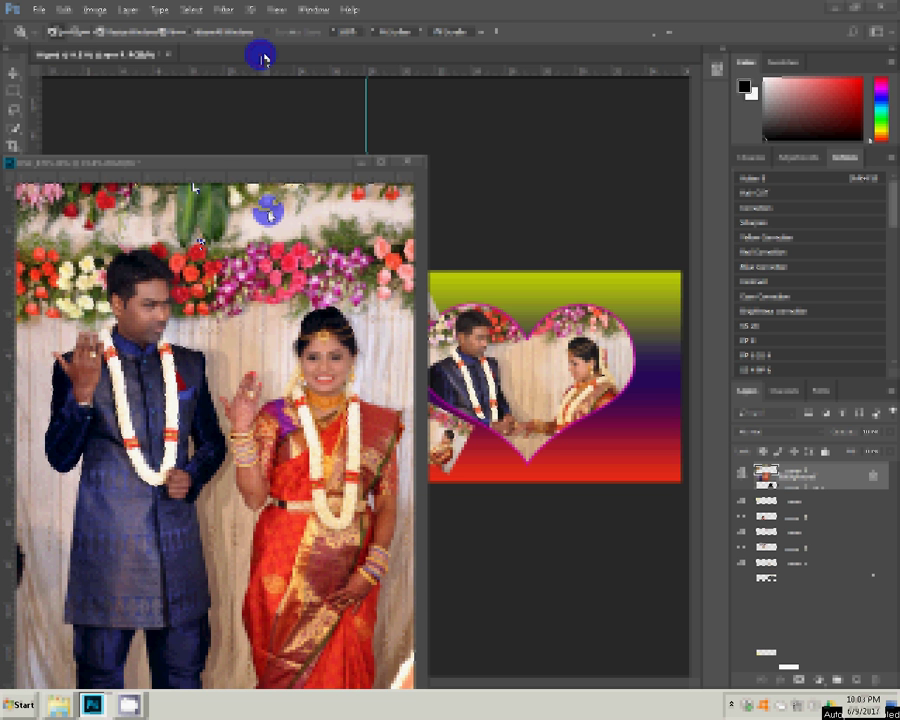
left_click_drag(268, 212, 463, 457)
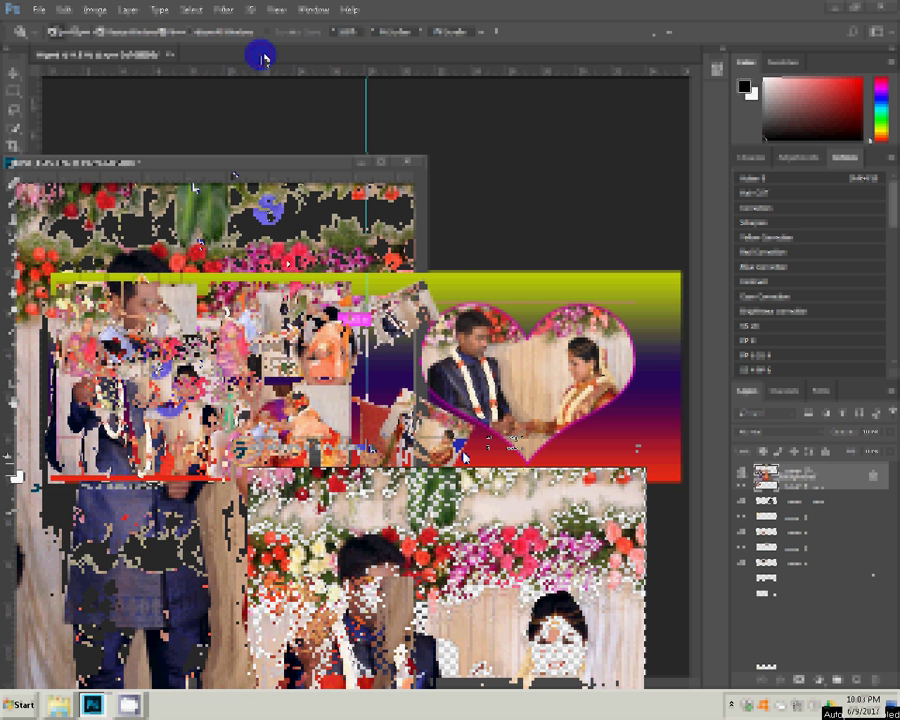
left_click(533, 591)
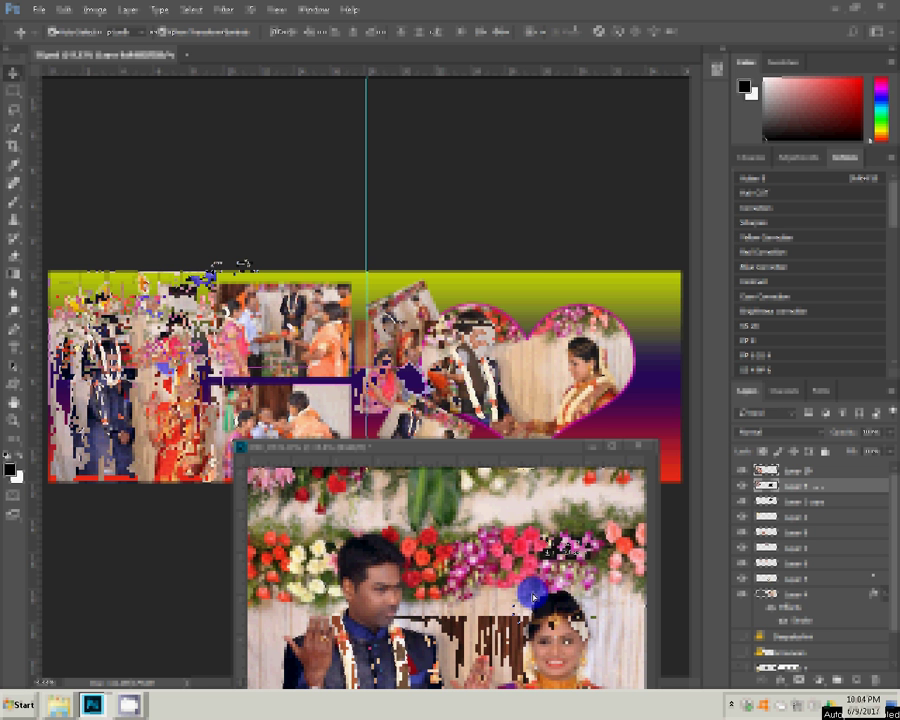
left_click_drag(213, 267, 215, 263)
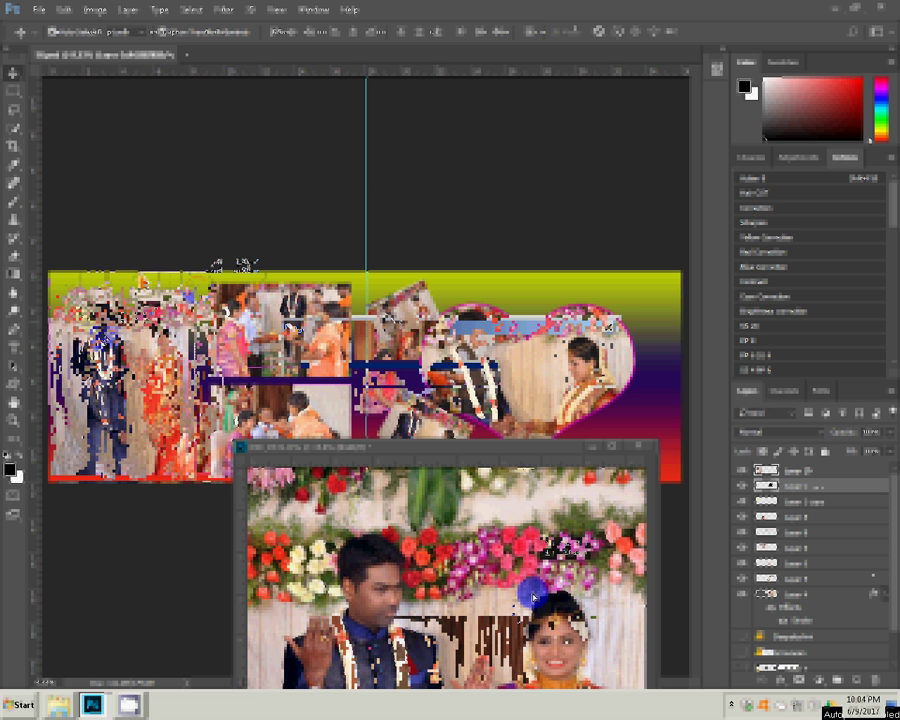
key("Return")
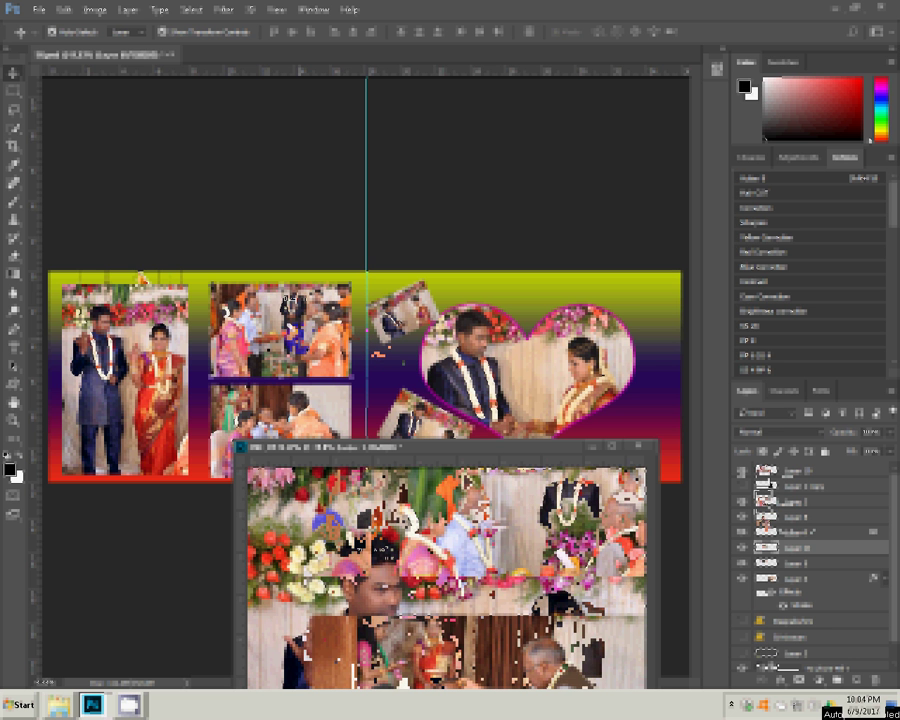
- Align the upper middle photo with its neighbours and copy a photo layer's border style
mouse_move(287, 300)
left_mouse_down()
mouse_move(283, 285)
mouse_move(284, 293)
left_mouse_up()
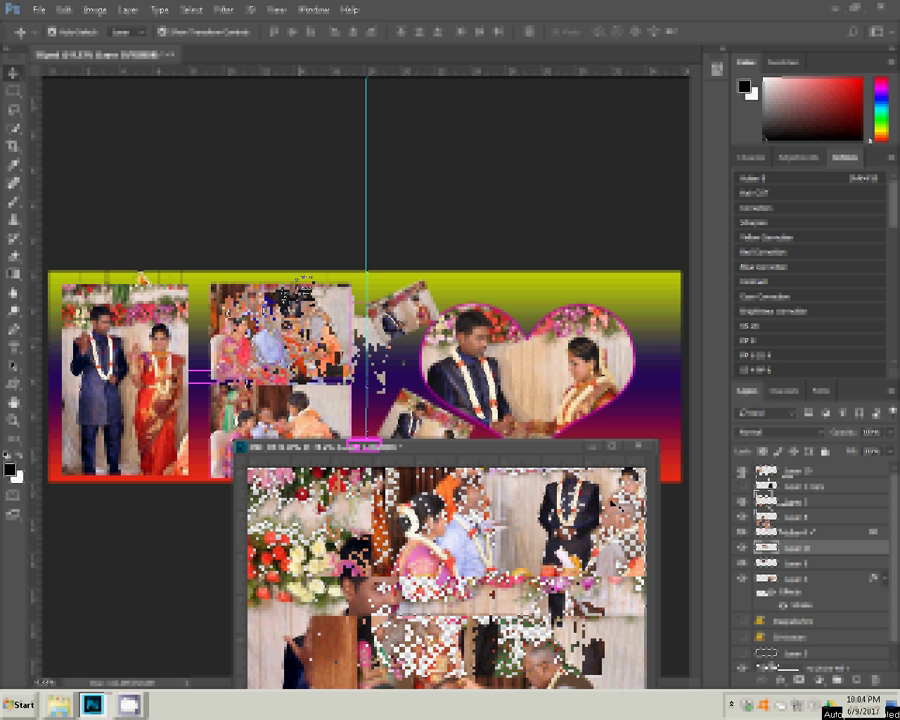
left_click(600, 449)
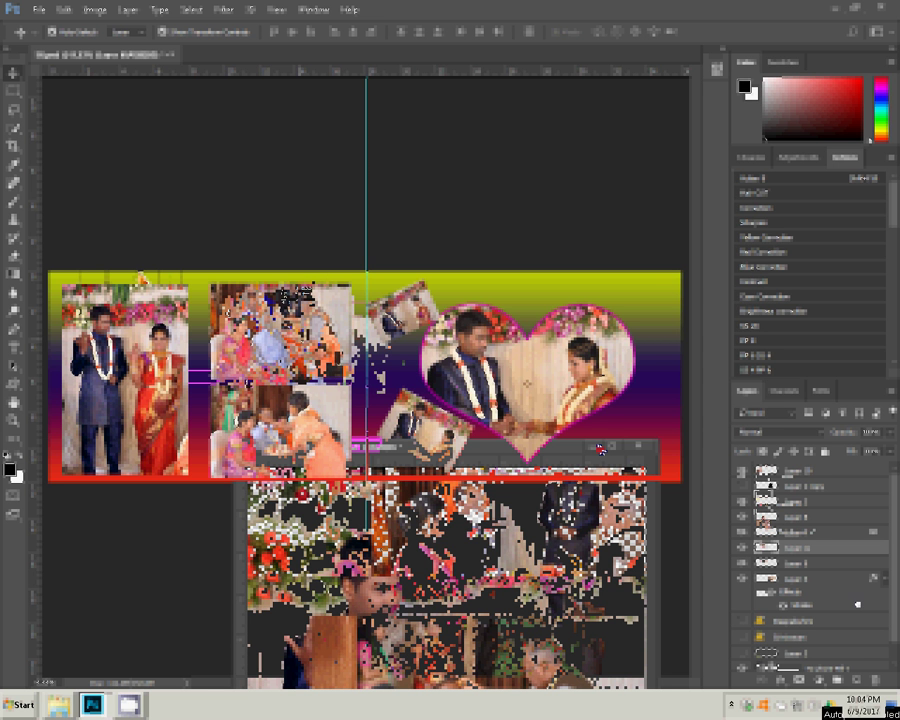
right_click(768, 548)
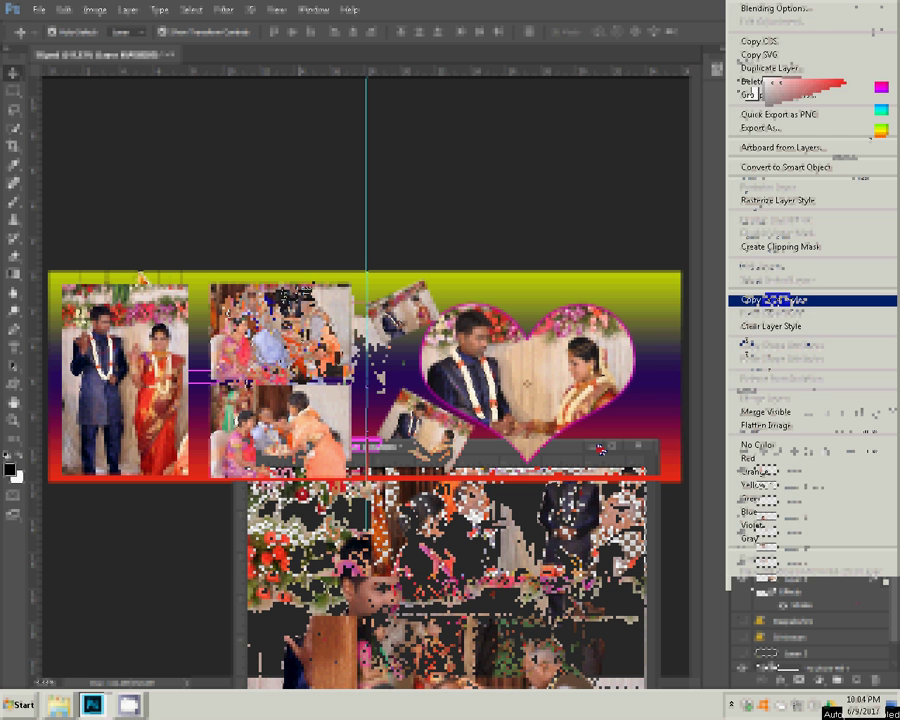
left_click(803, 301)
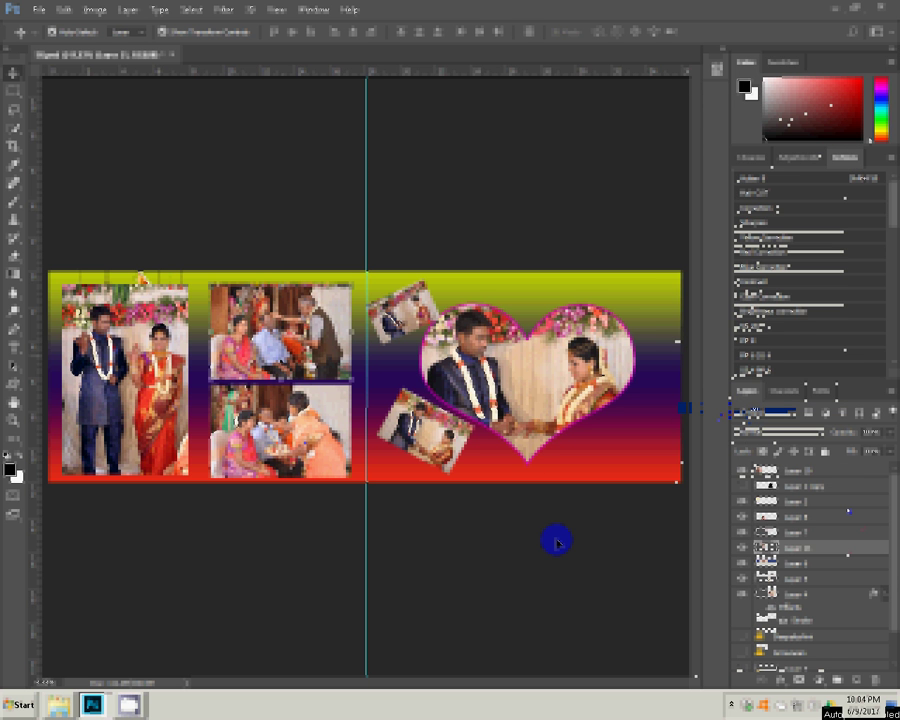
- Paste the copied border style onto the target photo layer, then begin Save As
right_click(860, 476)
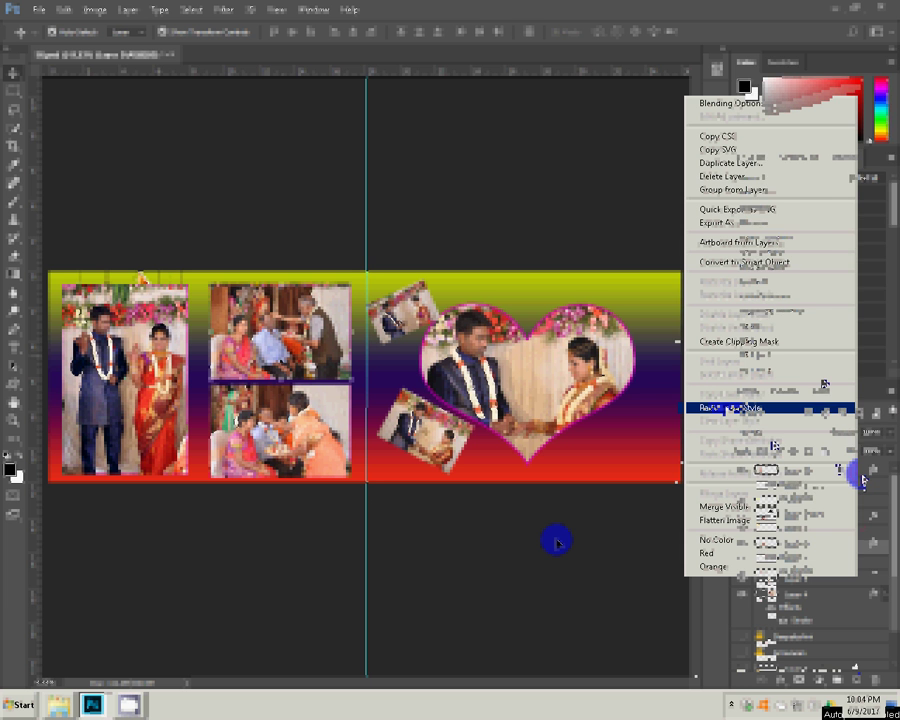
right_click(737, 470)
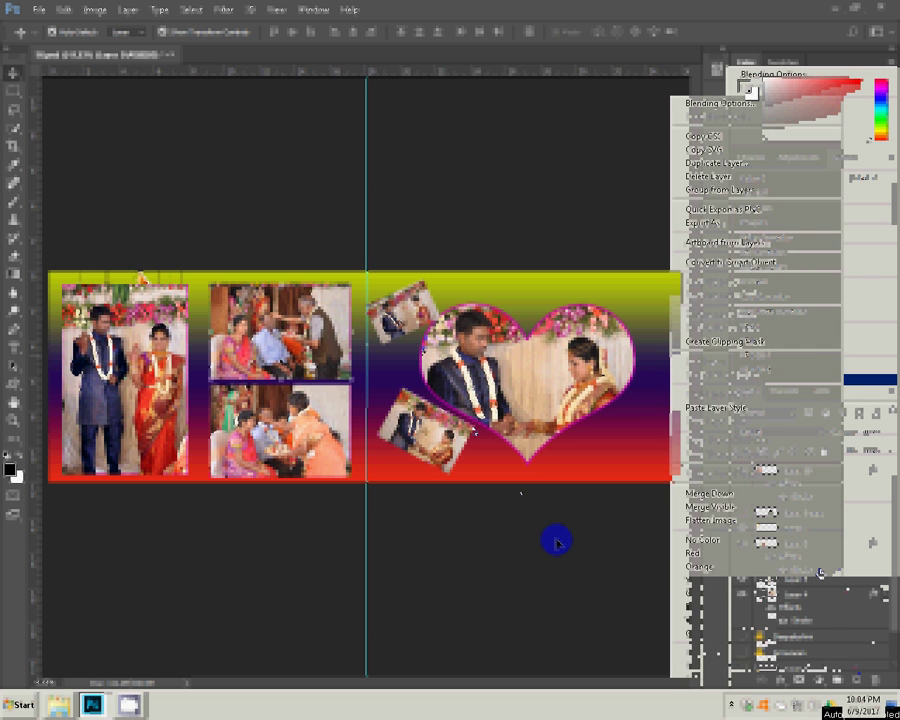
left_click(708, 418)
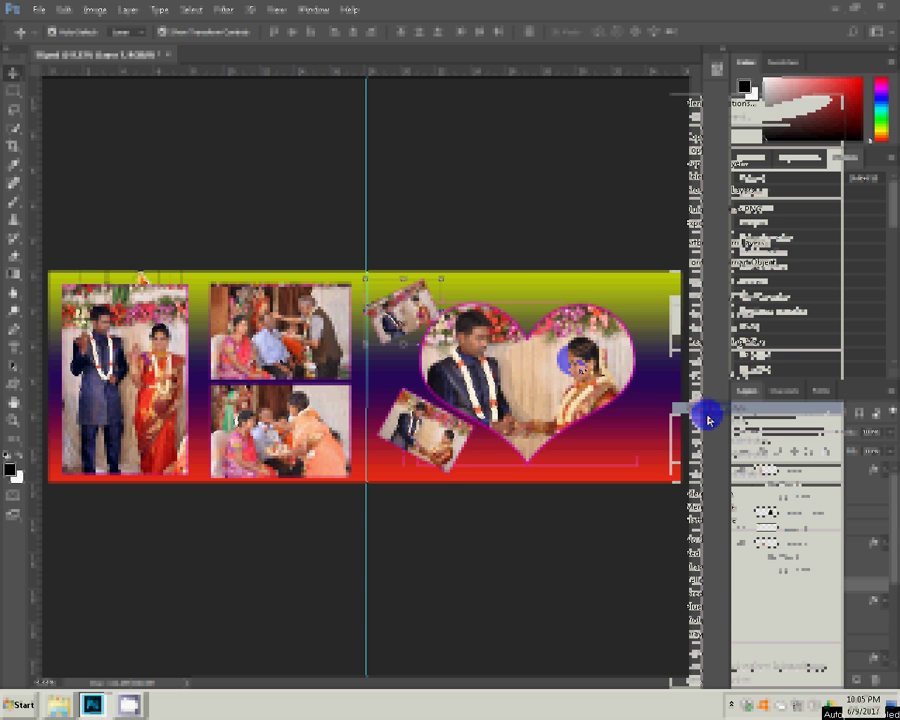
key("ctrl+shift+s")
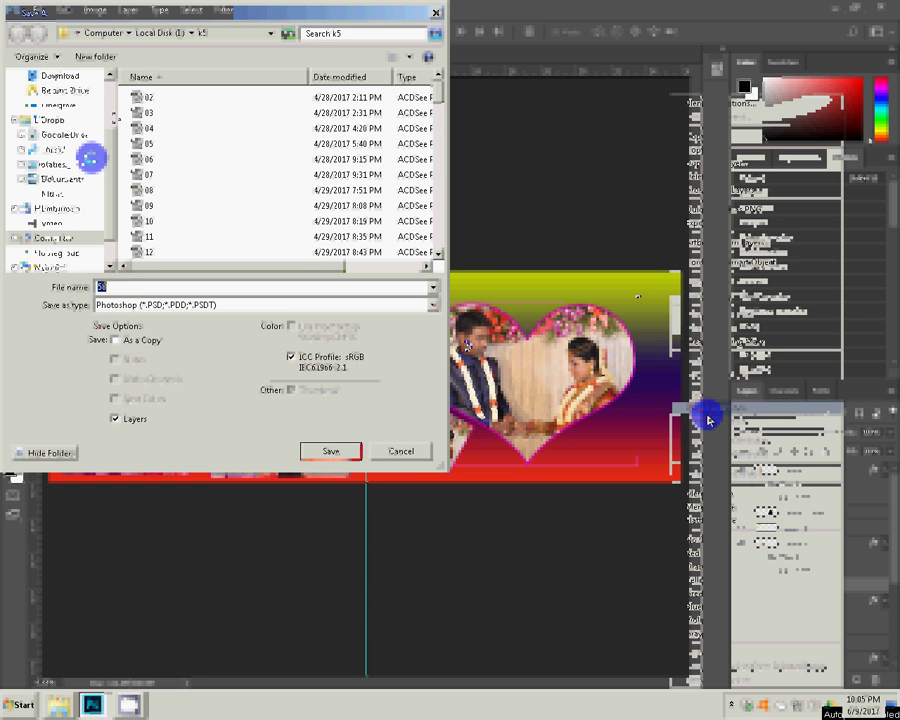
- Save the spread as '09' in the G:\N K folder, viewing files as a list
scroll(90, 157, "up", 3)
left_click(72, 92)
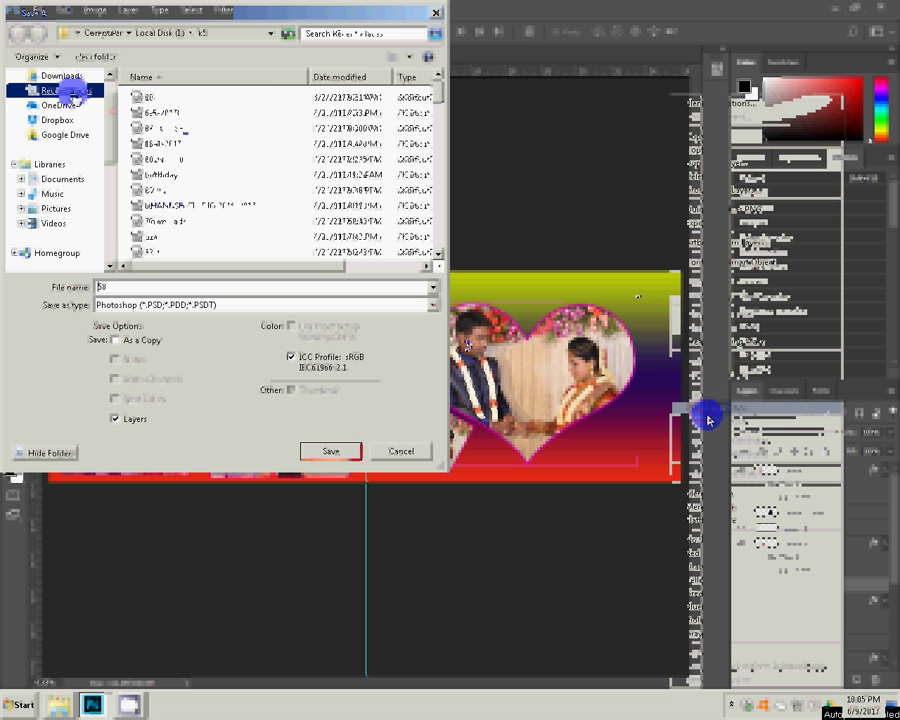
left_click(408, 57)
left_click(448, 111)
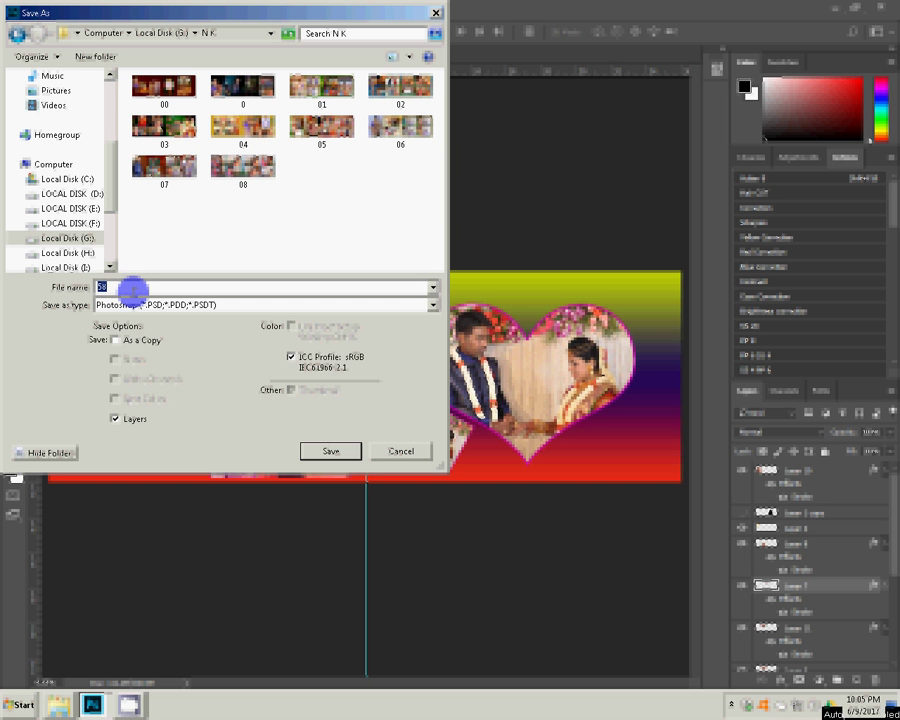
type("0")
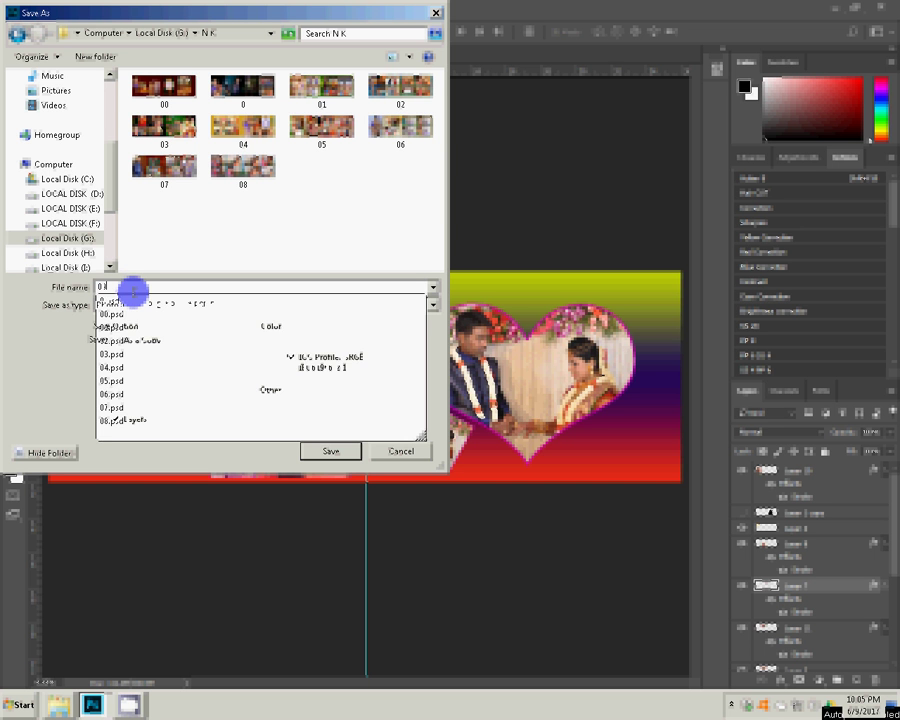
type("9")
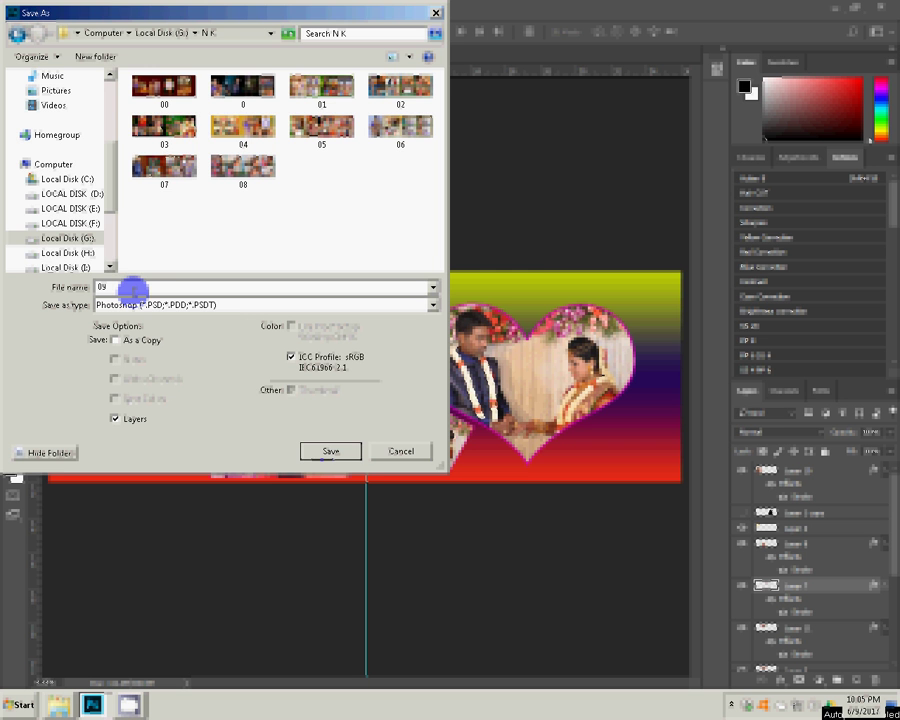
key("Return")
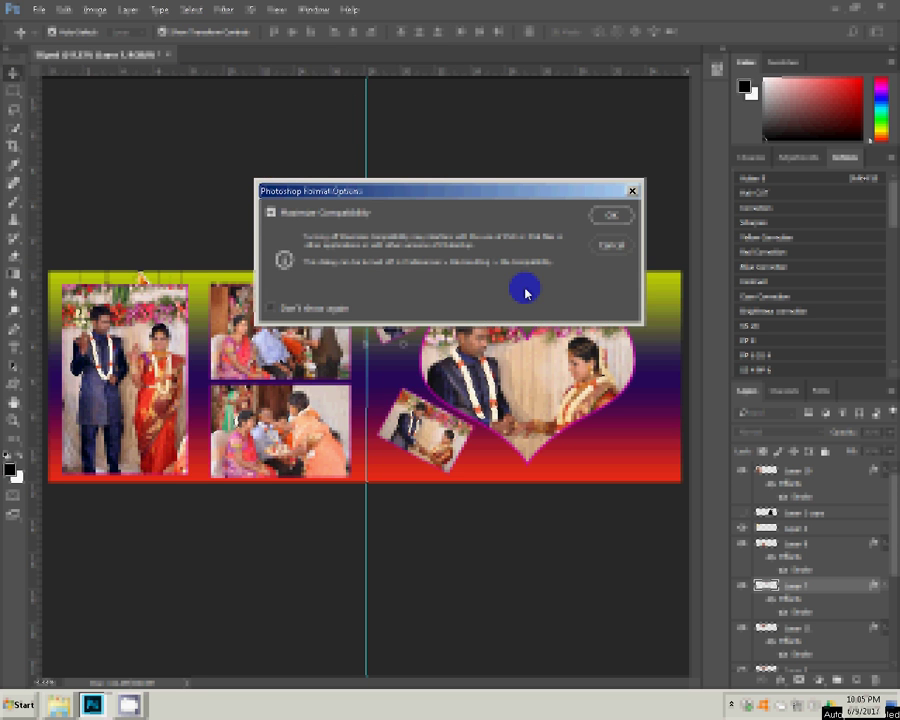
- Accept Maximize Compatibility in Photoshop Format Options to finish saving 09.psd
left_click(617, 220)
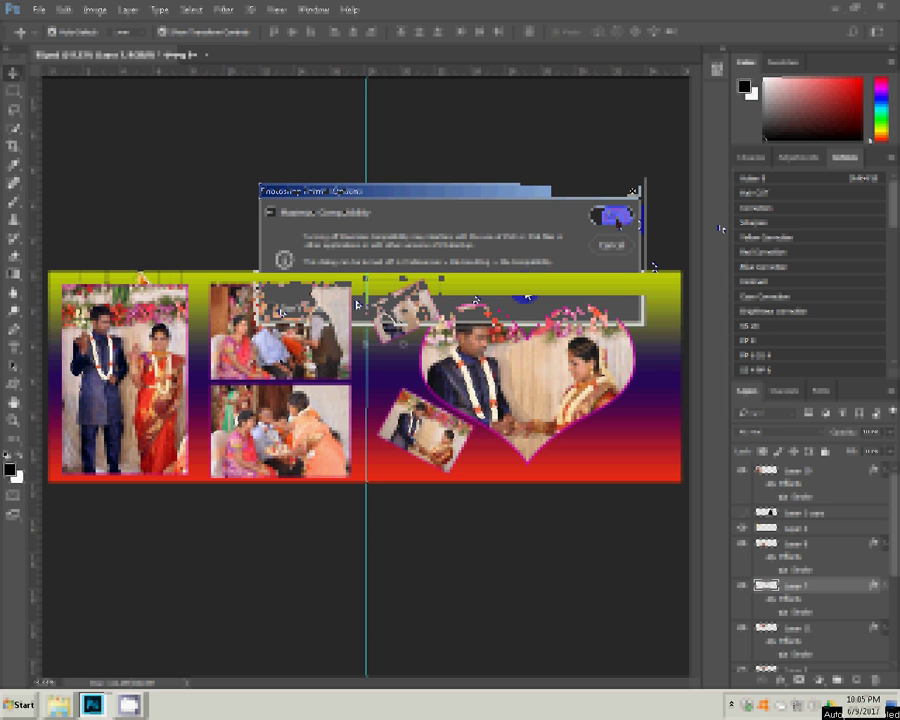
left_click(616, 217)
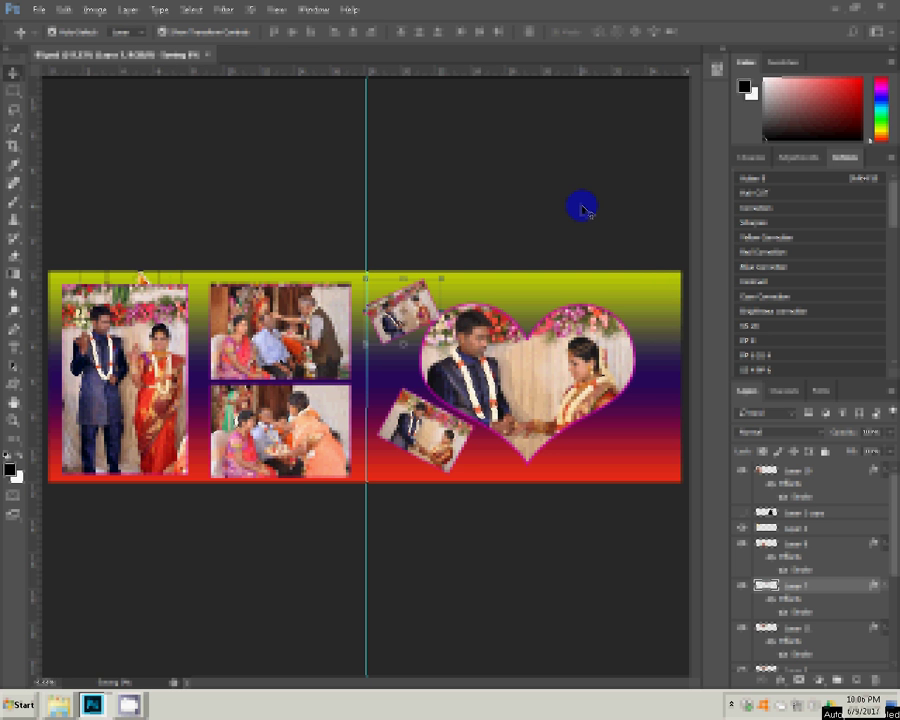